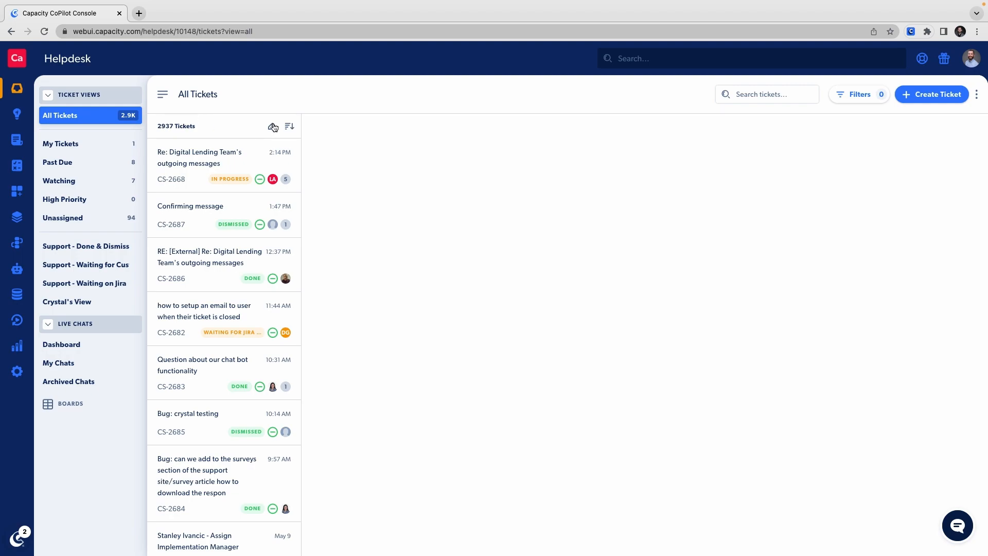
Add Reporters, Tags, Capacity Features and CSM Email as extra fields in the ticket filters
{"action": "left_click", "coordinate": [851, 95]}
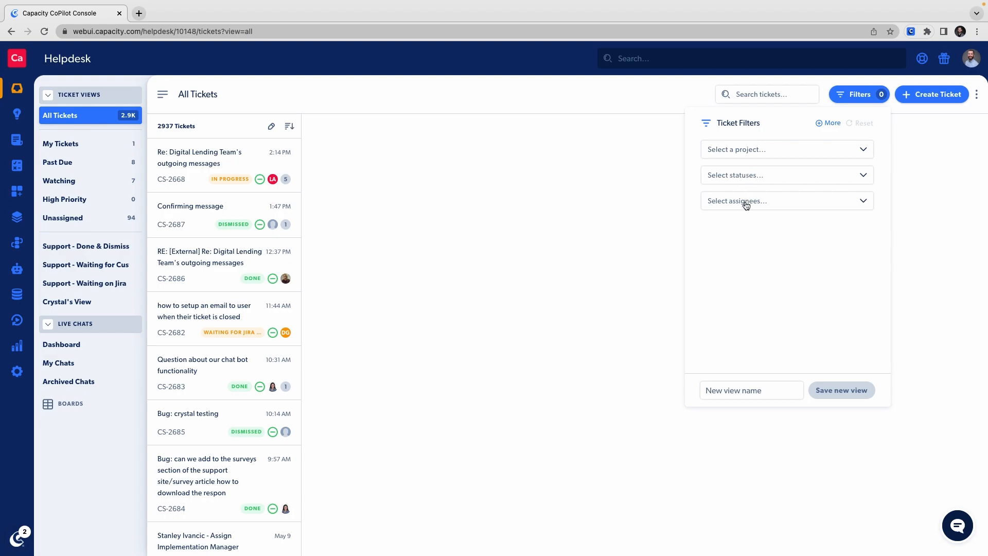
{"action": "left_click", "coordinate": [819, 126]}
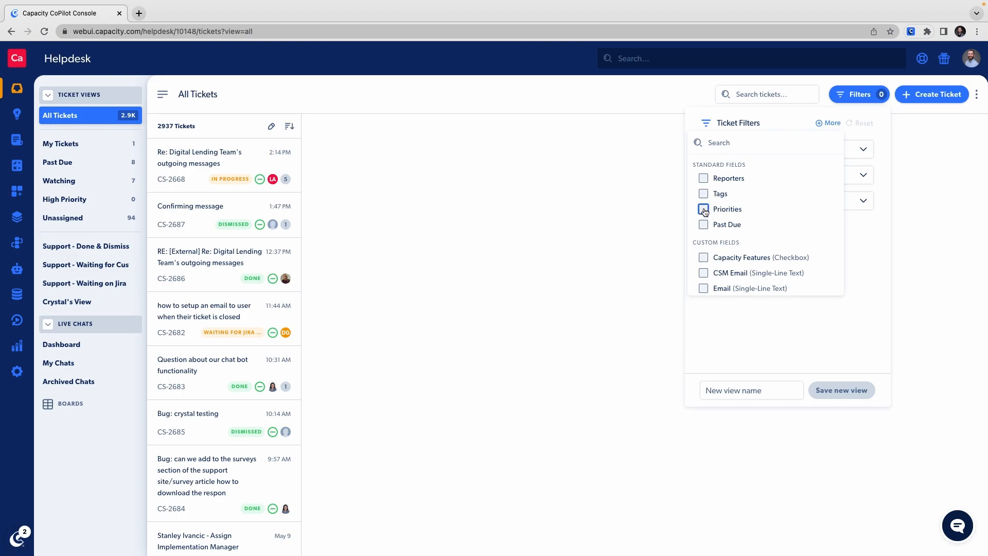
{"action": "scroll", "coordinate": [706, 225], "scroll_direction": "down", "scroll_amount": 3}
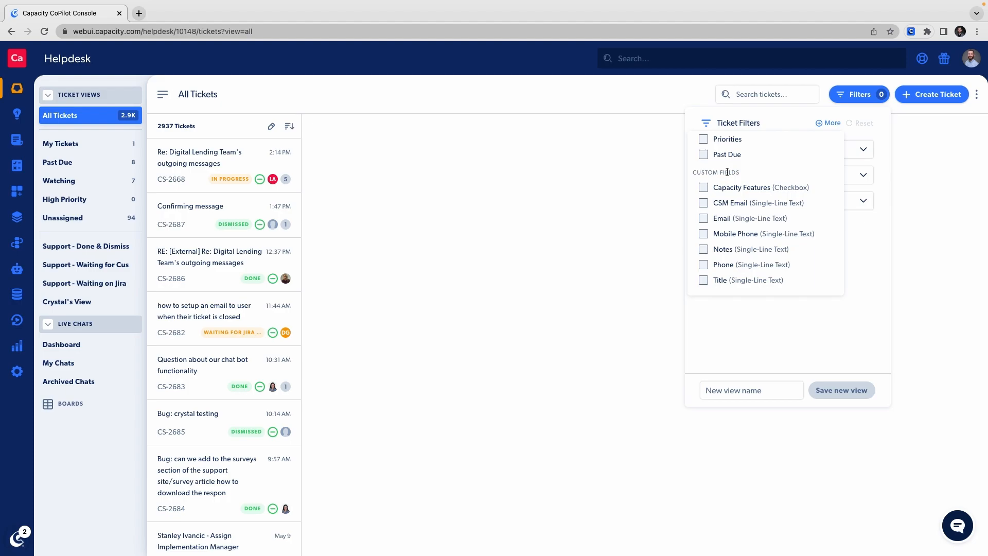
{"action": "scroll", "coordinate": [727, 172], "scroll_direction": "up", "scroll_amount": 3}
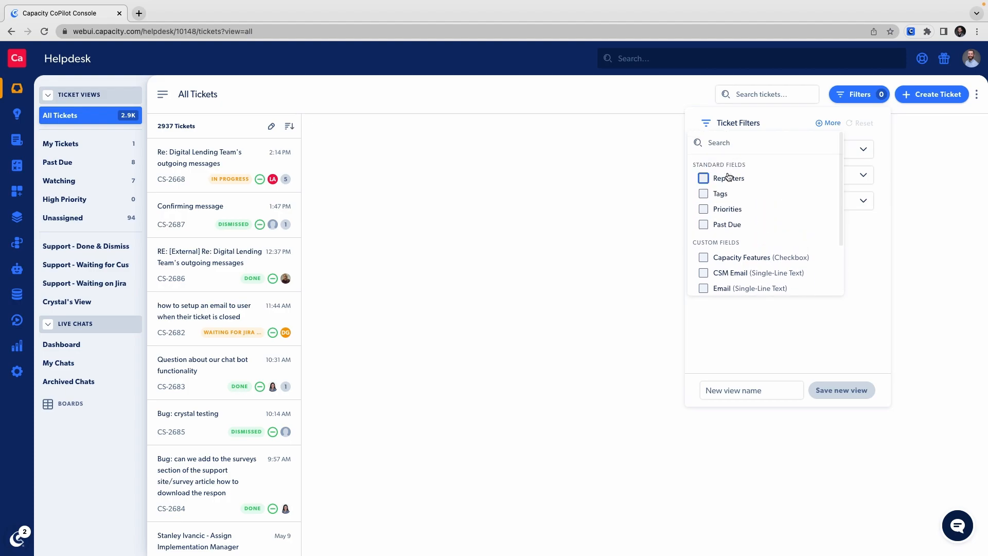
{"action": "left_click", "coordinate": [703, 178]}
{"action": "left_click", "coordinate": [703, 196]}
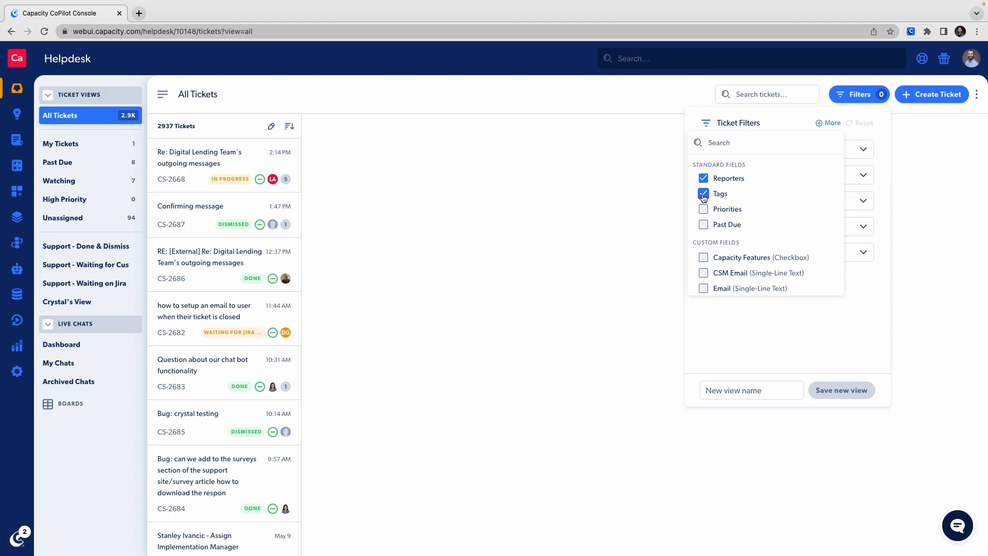
{"action": "left_click", "coordinate": [705, 259]}
{"action": "left_click", "coordinate": [703, 273]}
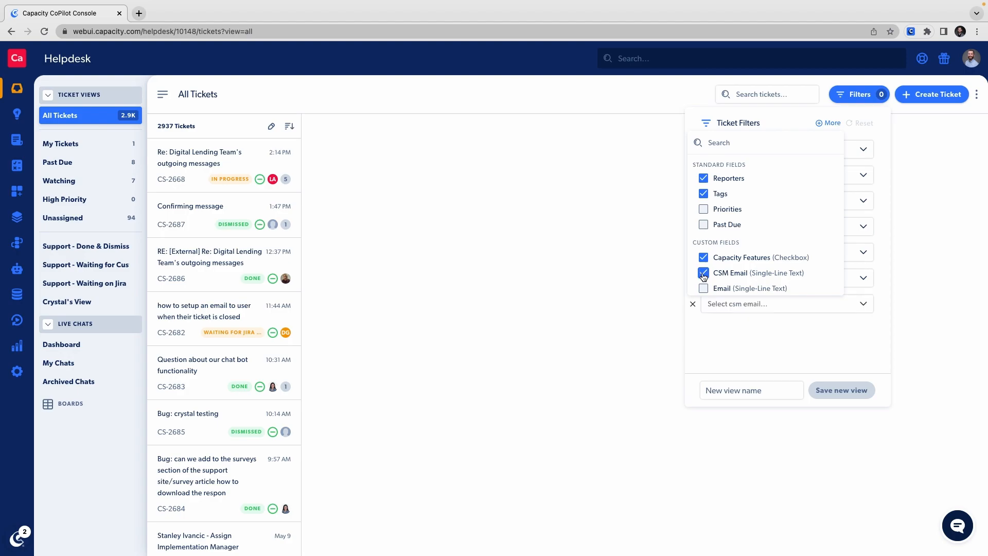
Search the additional filter fields for "prio" and add Priorities to the ticket filters
{"action": "left_click", "coordinate": [728, 144]}
{"action": "type", "text": "prio"}
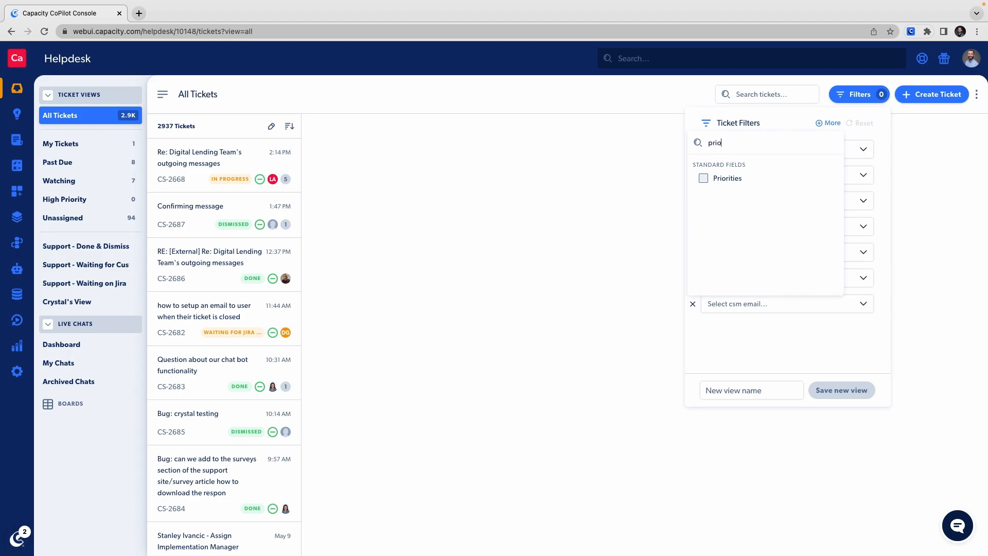
{"action": "left_click", "coordinate": [704, 179]}
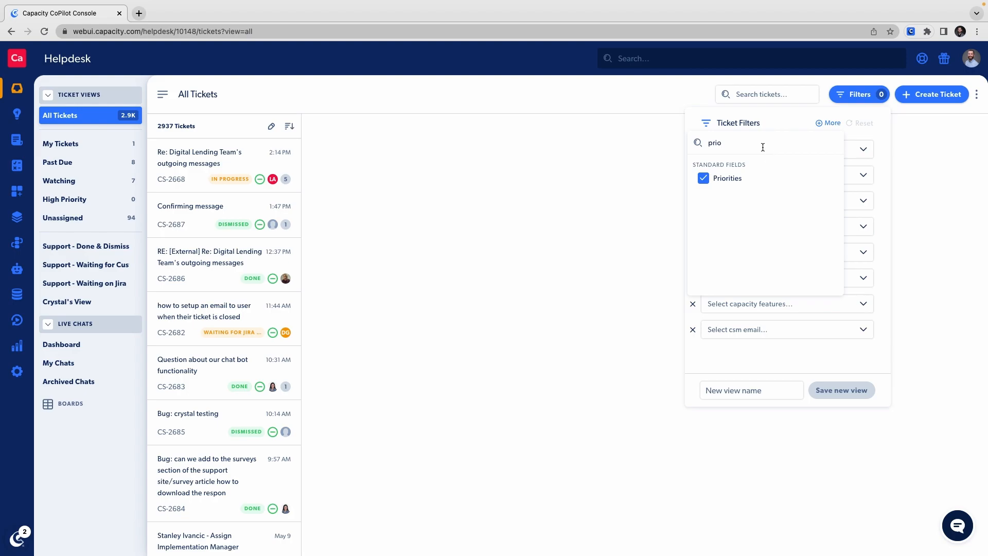
{"action": "left_click", "coordinate": [792, 120]}
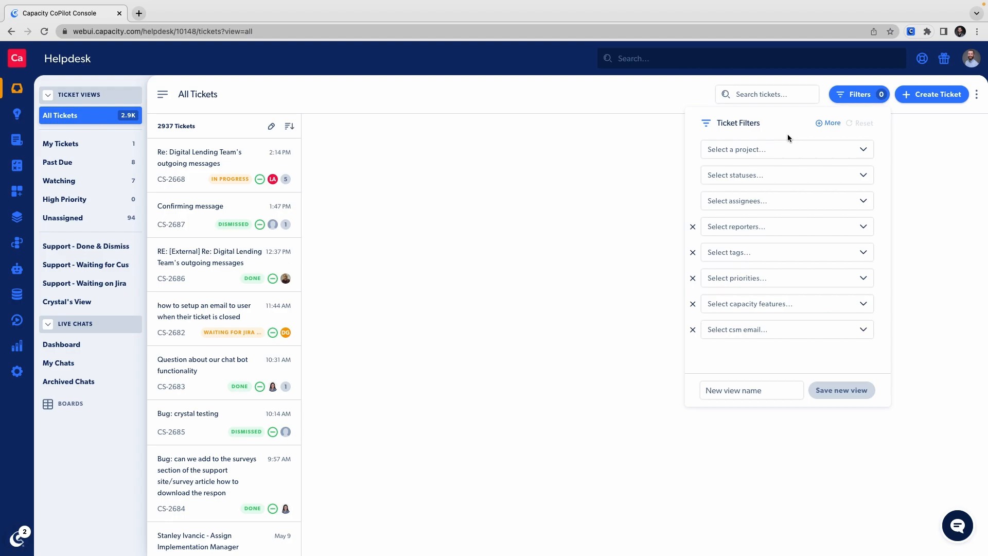
Filter the tickets by project Customer Success and status Done
{"action": "left_click", "coordinate": [767, 151]}
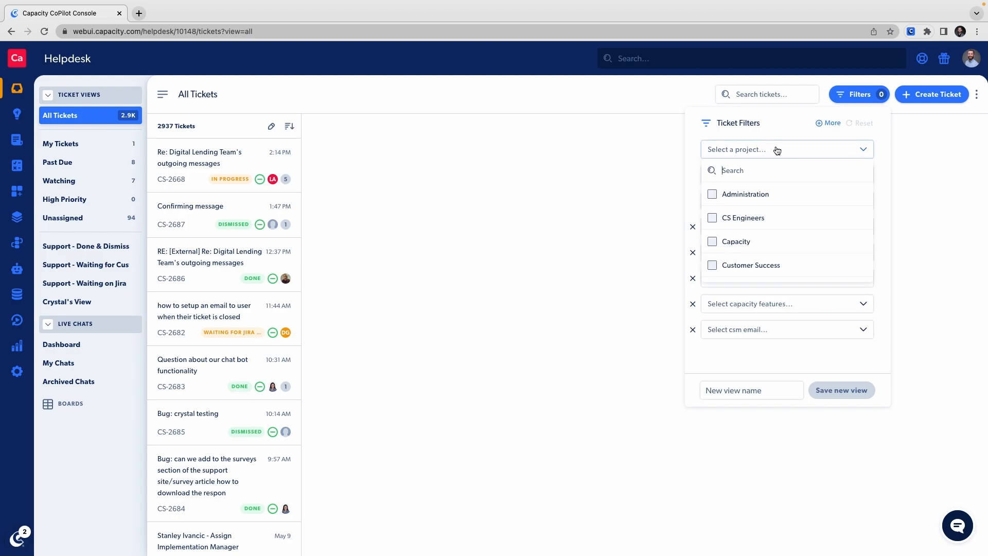
{"action": "left_click", "coordinate": [712, 266]}
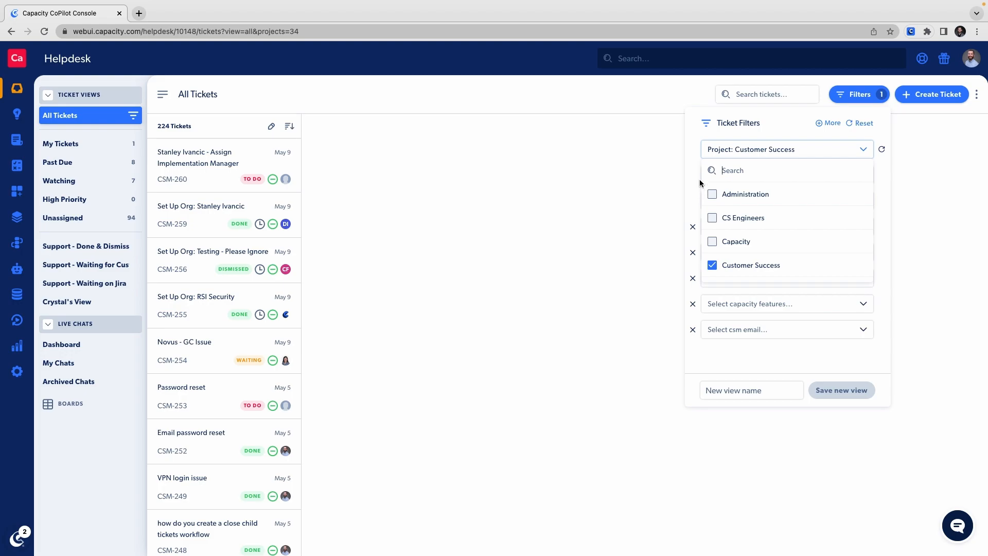
{"action": "left_click", "coordinate": [689, 128]}
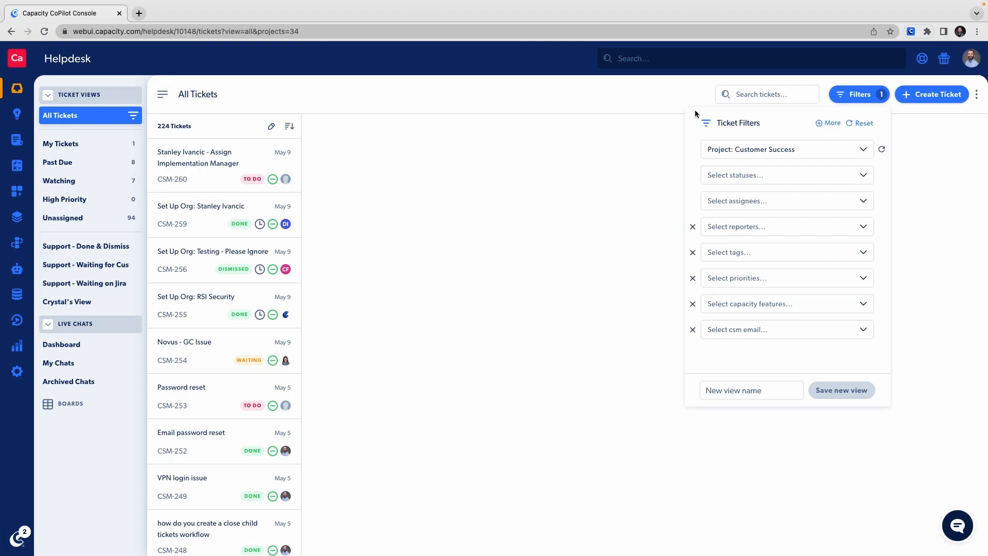
{"action": "left_click", "coordinate": [739, 177]}
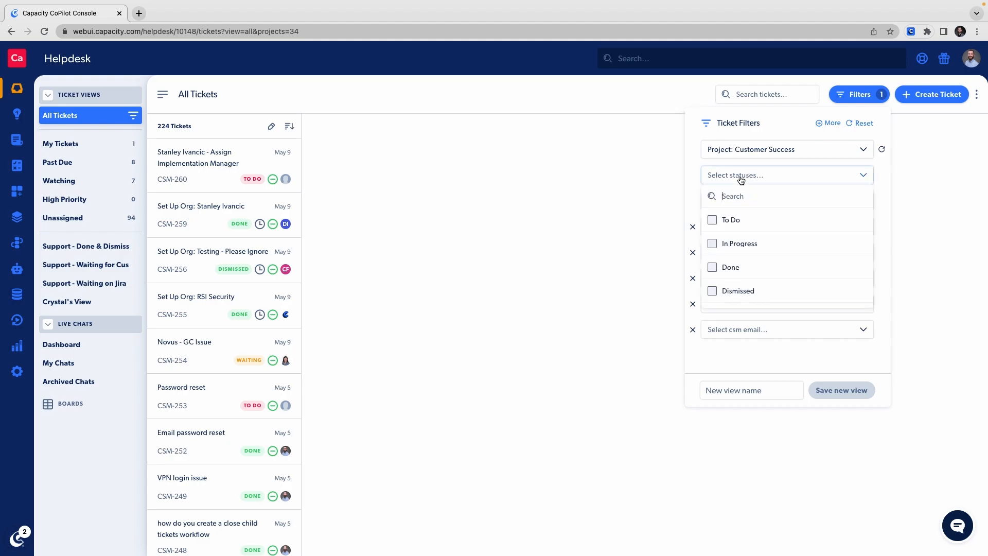
{"action": "left_click", "coordinate": [713, 267]}
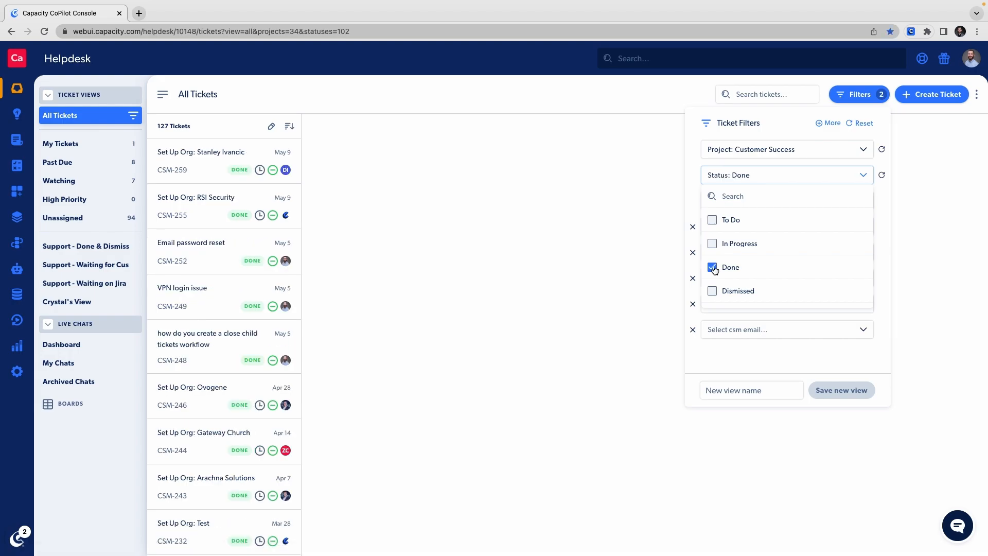
{"action": "left_click", "coordinate": [697, 152]}
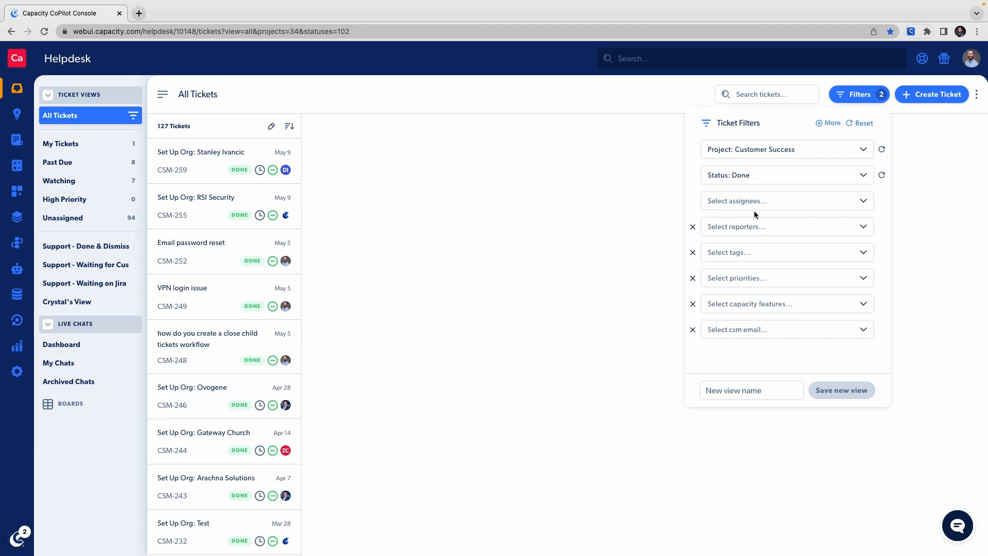
Remove the reporters, tags, priorities, capacity features and CSM email fields from the ticket filters
{"action": "left_click", "coordinate": [744, 230]}
{"action": "left_click", "coordinate": [715, 226]}
{"action": "left_click", "coordinate": [693, 227]}
{"action": "left_click", "coordinate": [693, 227]}
{"action": "left_click", "coordinate": [693, 227]}
{"action": "left_click", "coordinate": [693, 227]}
{"action": "left_click", "coordinate": [693, 227]}
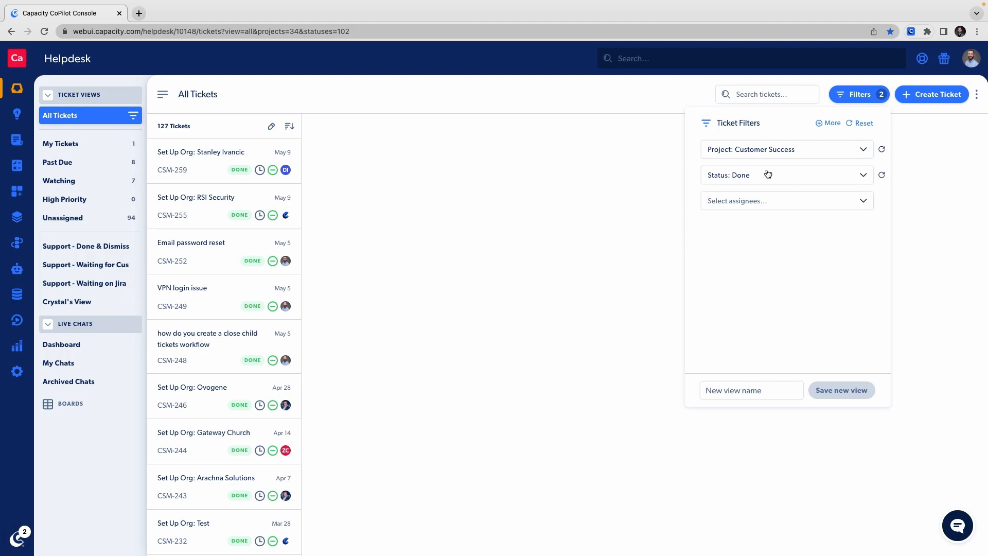
Copy the URL of the filtered ticket list and reset all ticket filters
{"action": "left_click", "coordinate": [365, 31]}
{"action": "key", "text": "super+c"}
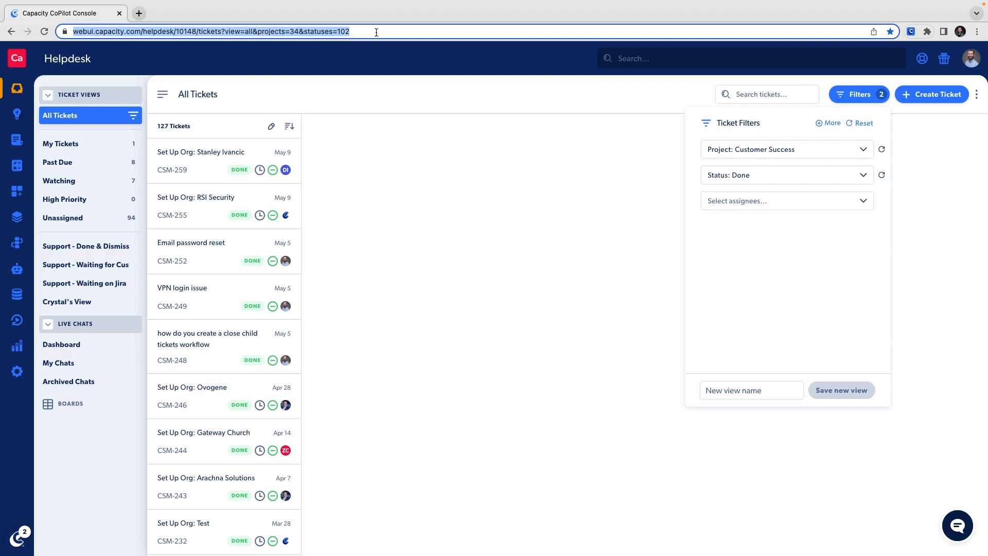
{"action": "left_click", "coordinate": [915, 203]}
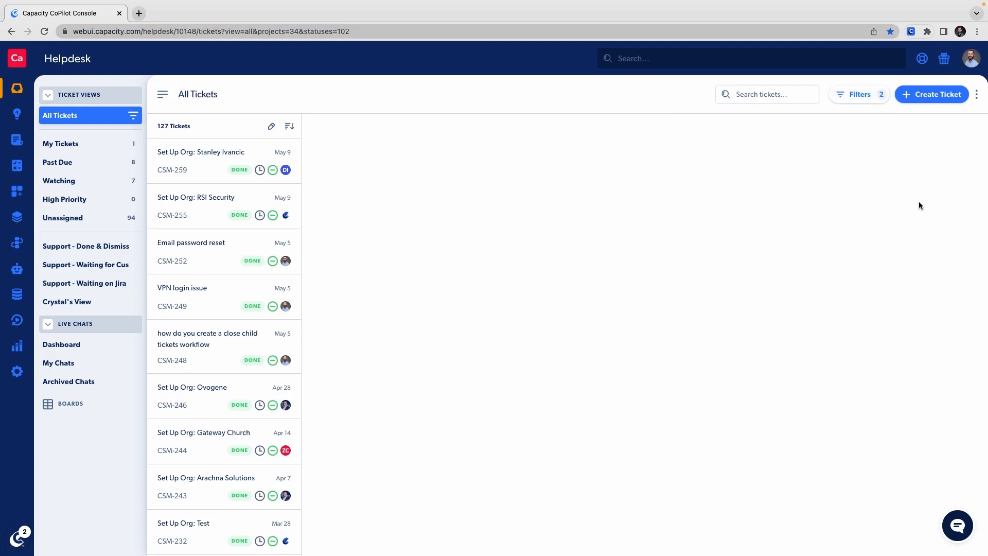
{"action": "left_click", "coordinate": [862, 102]}
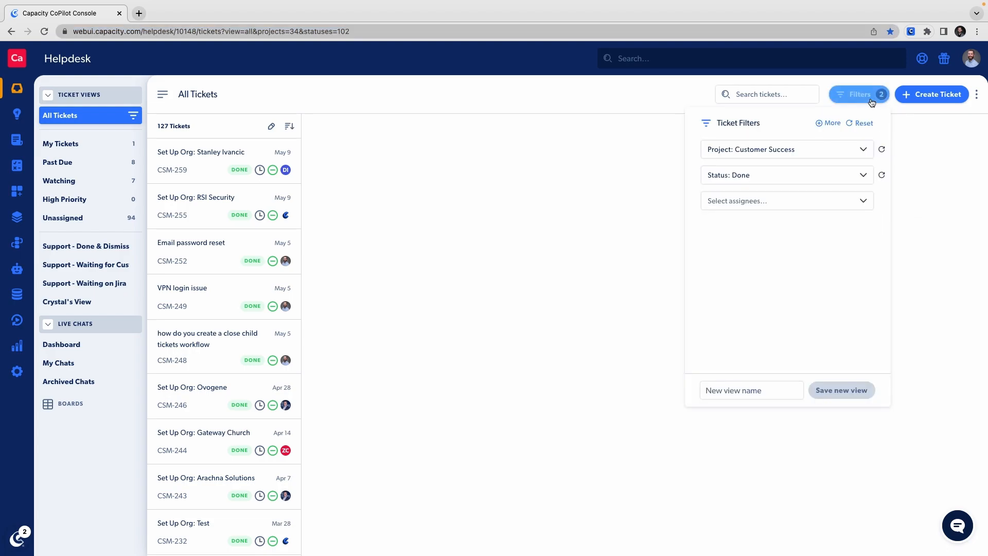
{"action": "left_click", "coordinate": [857, 125]}
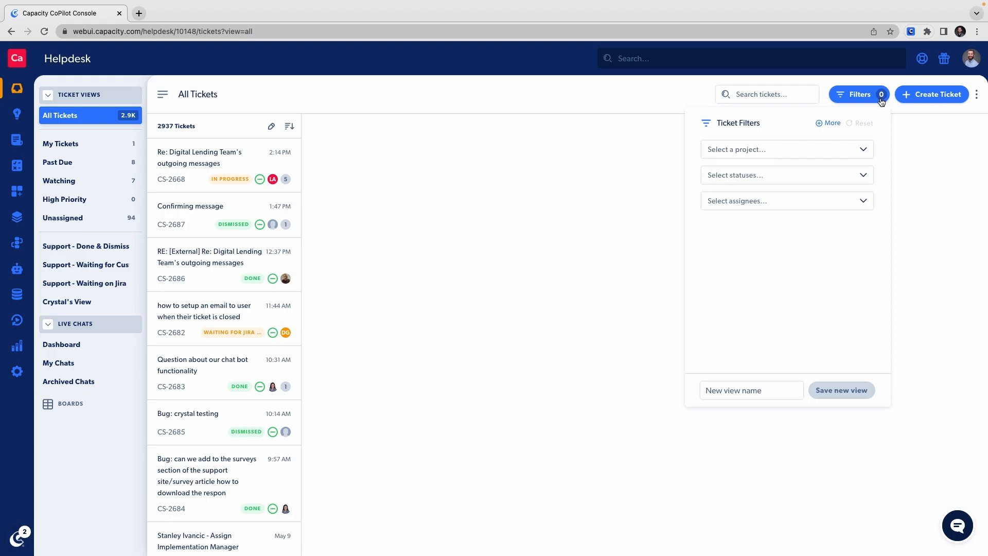
Load the copied URL to restore the Customer Success and Done filters
{"action": "left_click", "coordinate": [256, 29]}
{"action": "key", "text": "super+v"}
{"action": "key", "text": "Return"}
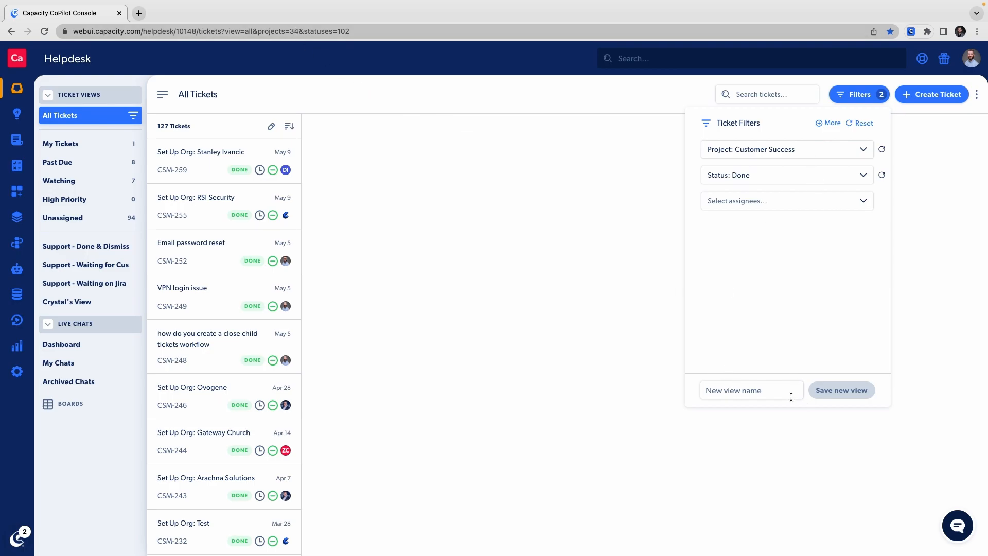
Save the filtered tickets as a new view named "Customer Success Done" and close the filters
{"action": "left_click", "coordinate": [748, 394]}
{"action": "type", "text": "Customer"}
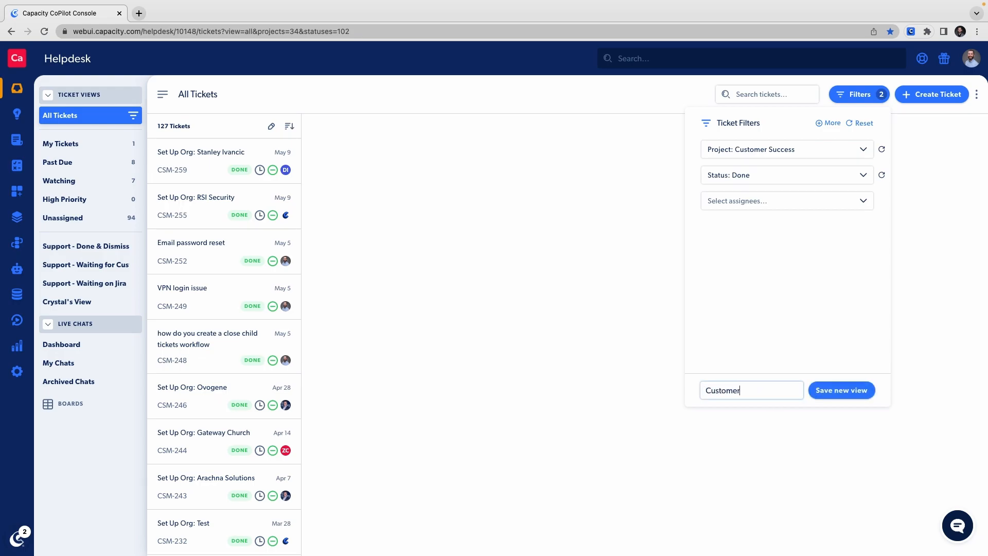
{"action": "type", "text": " Success Done"}
{"action": "left_click", "coordinate": [834, 391]}
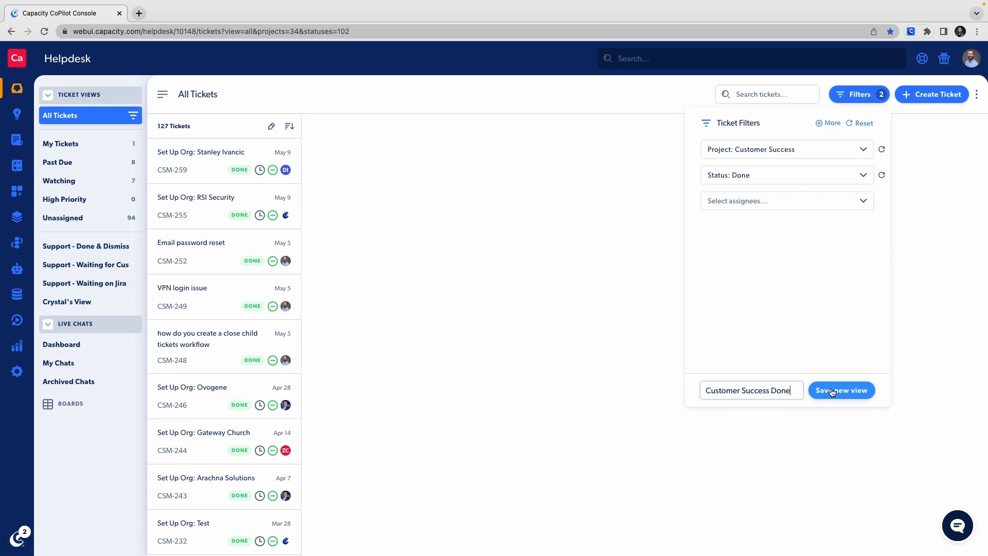
{"action": "left_click", "coordinate": [832, 393]}
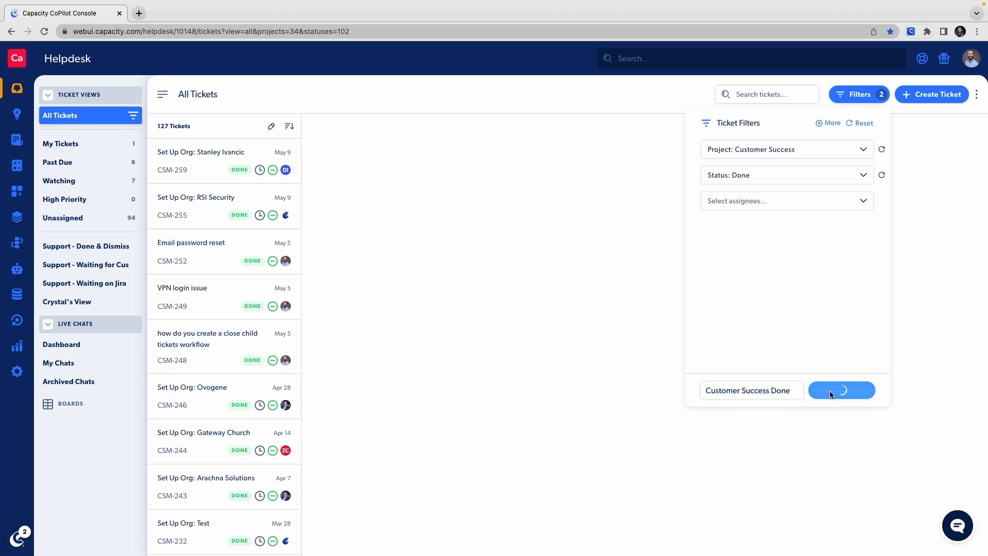
{"action": "left_click", "coordinate": [917, 271]}
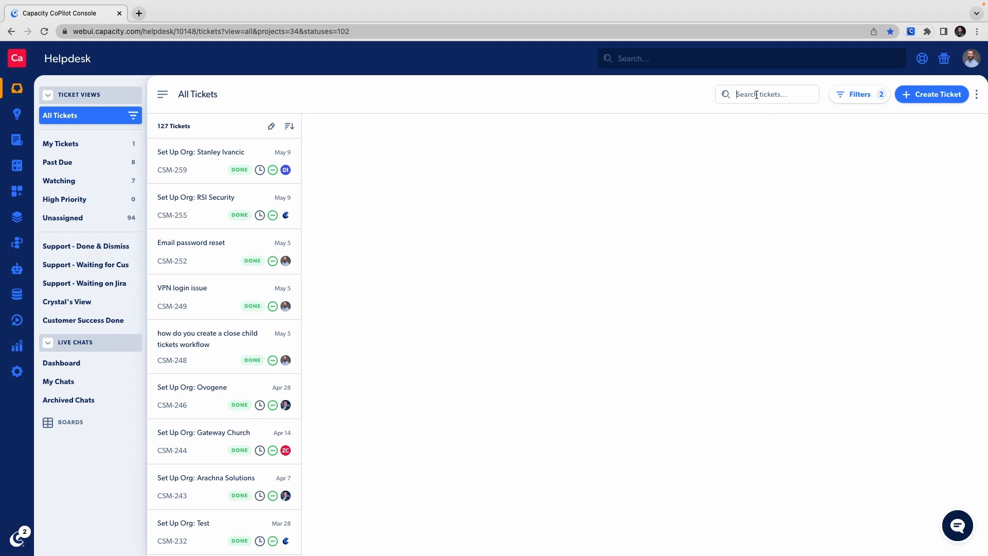
Reset the ticket filters and search all tickets for "vpn"
{"action": "left_click", "coordinate": [849, 94]}
{"action": "left_click", "coordinate": [860, 124]}
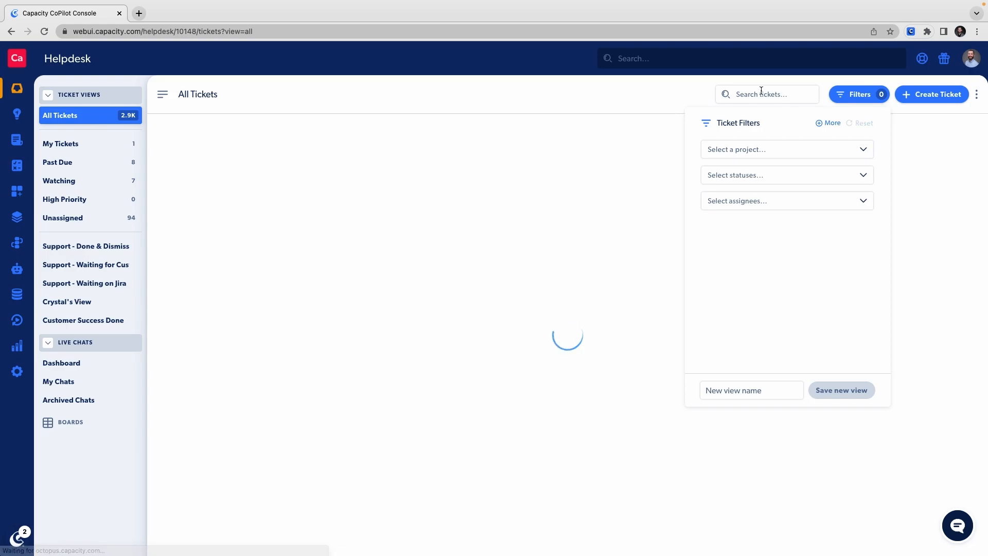
{"action": "left_click", "coordinate": [749, 93]}
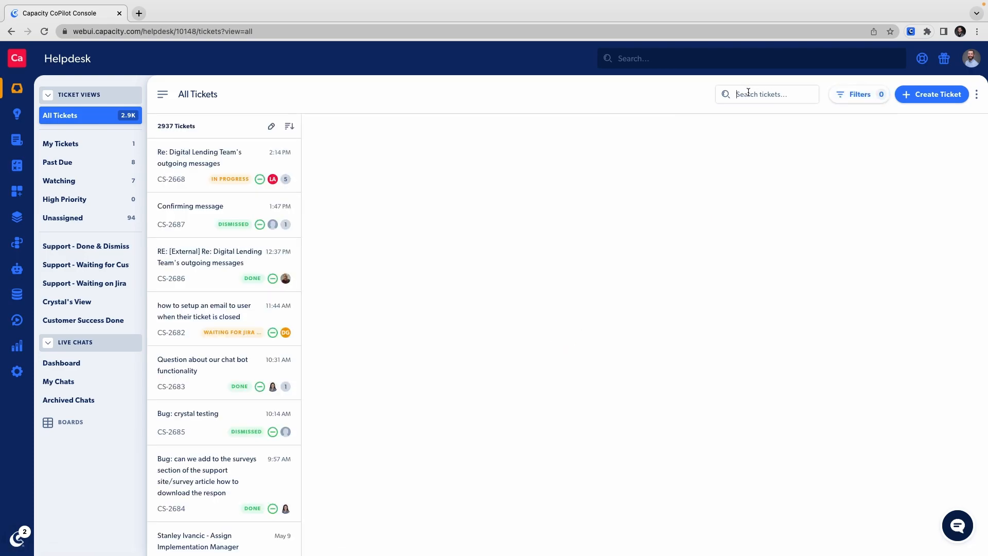
{"action": "type", "text": "vpn"}
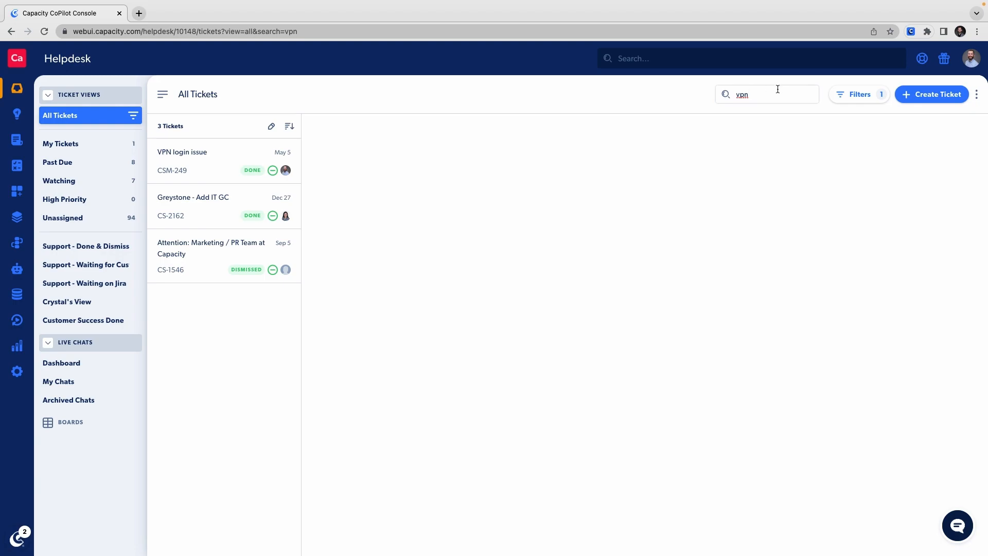
Open the ticket filters for the "vpn" search
{"action": "left_click", "coordinate": [842, 98]}
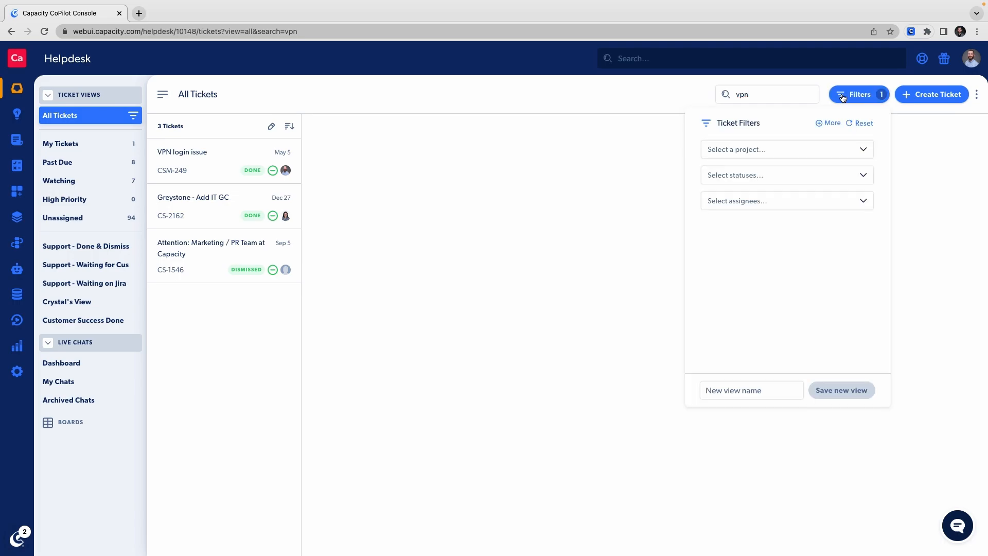